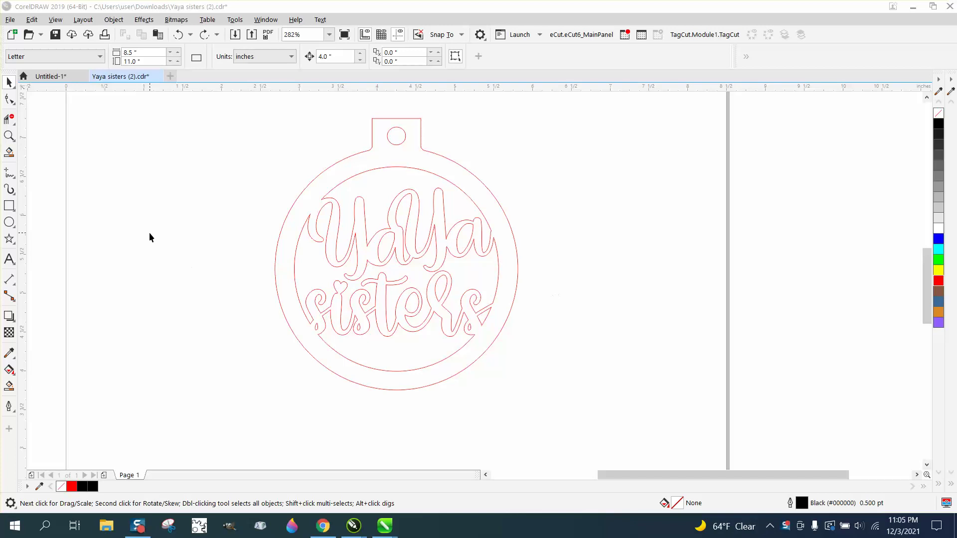
Zoom in and out around the ornament to inspect it closely.
click(9, 136)
drag(252, 118, 642, 387)
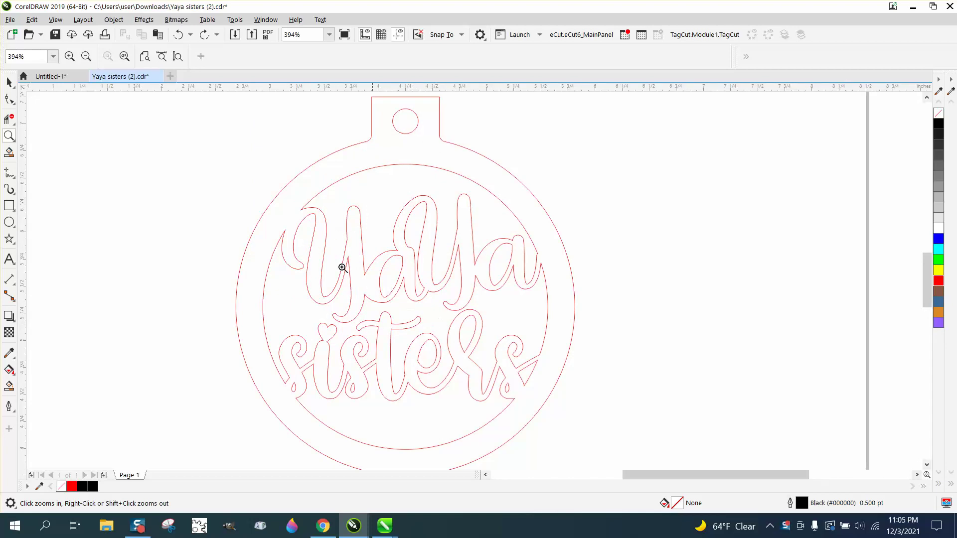
right_click(399, 268)
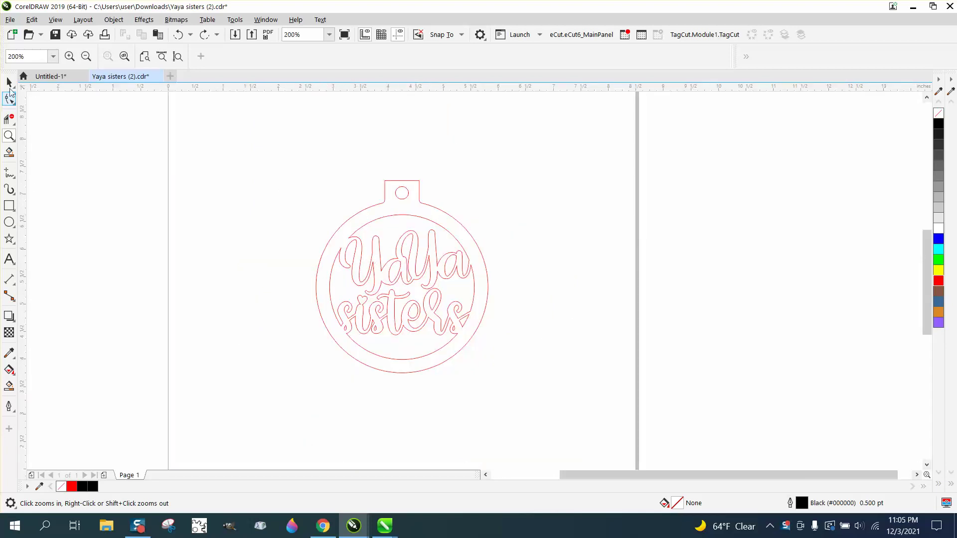
click(9, 82)
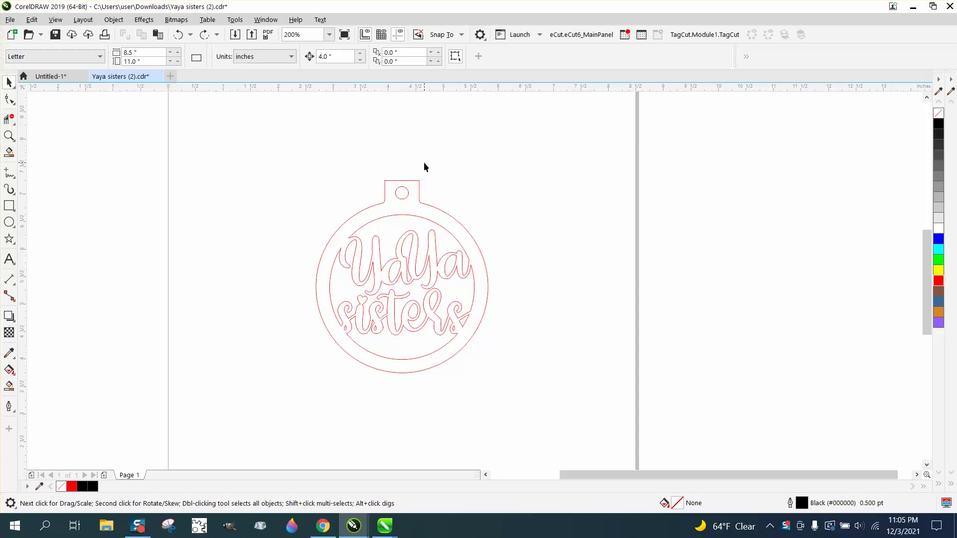
scroll(425, 163, down, 2)
mouse_move(400, 154)
mouse_down()
mouse_move(464, 241)
mouse_move(395, 164)
mouse_move(398, 155)
mouse_up()
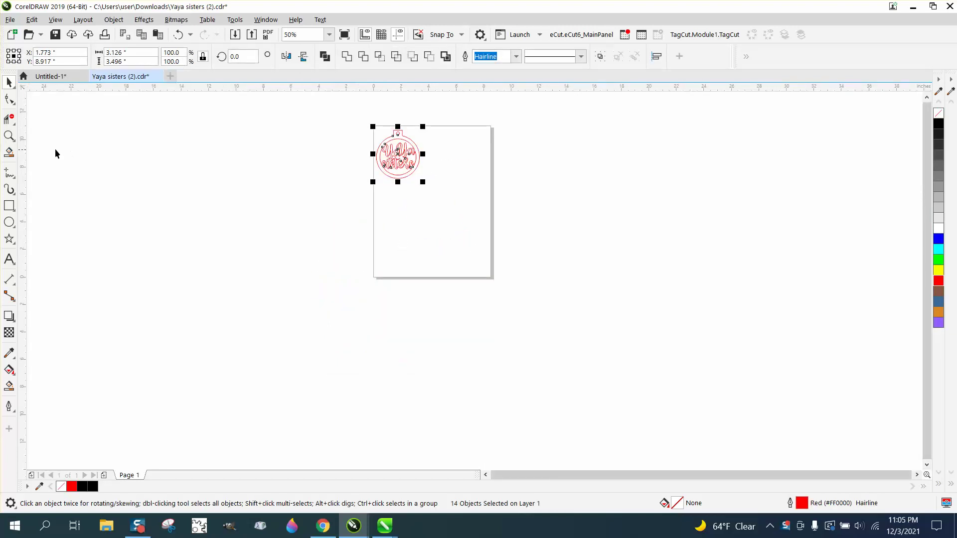
click(13, 140)
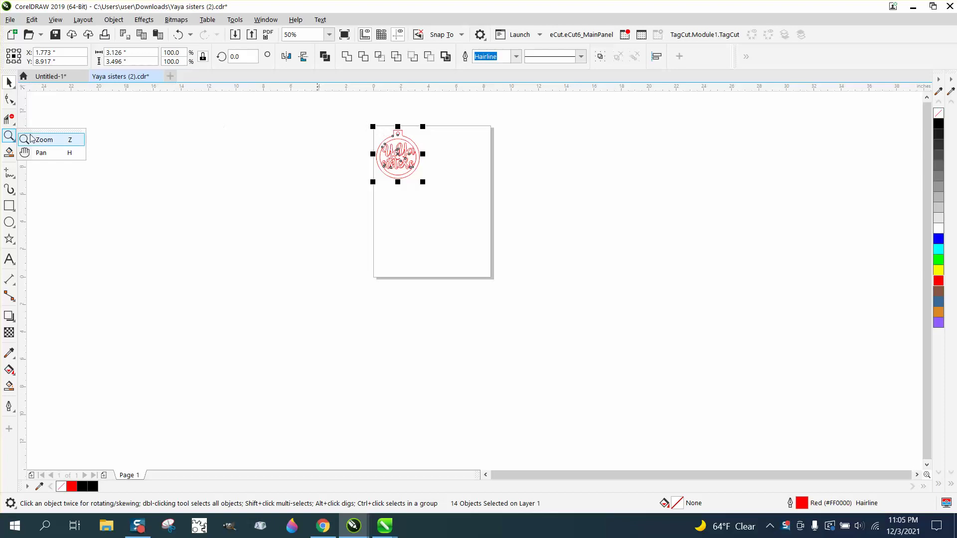
click(31, 138)
drag(352, 122, 499, 196)
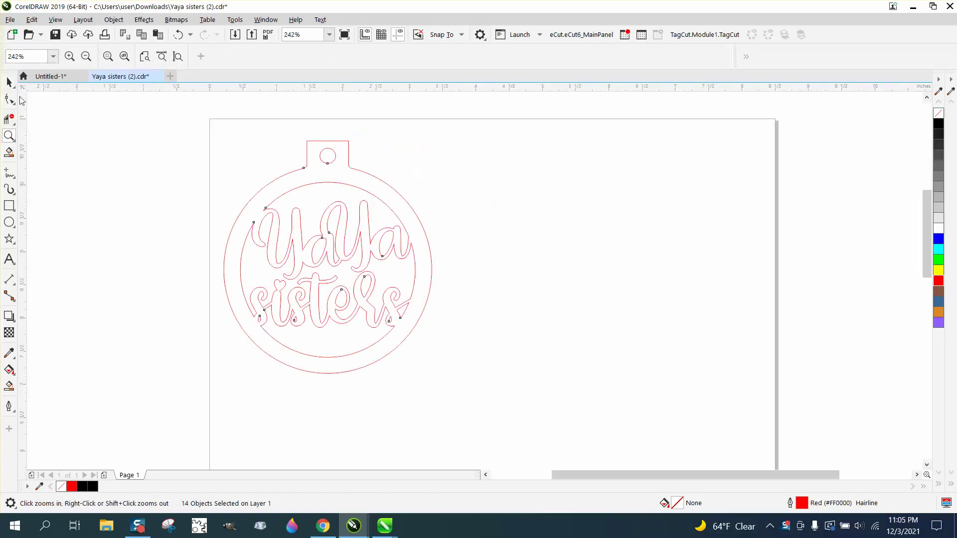
click(9, 82)
click(89, 140)
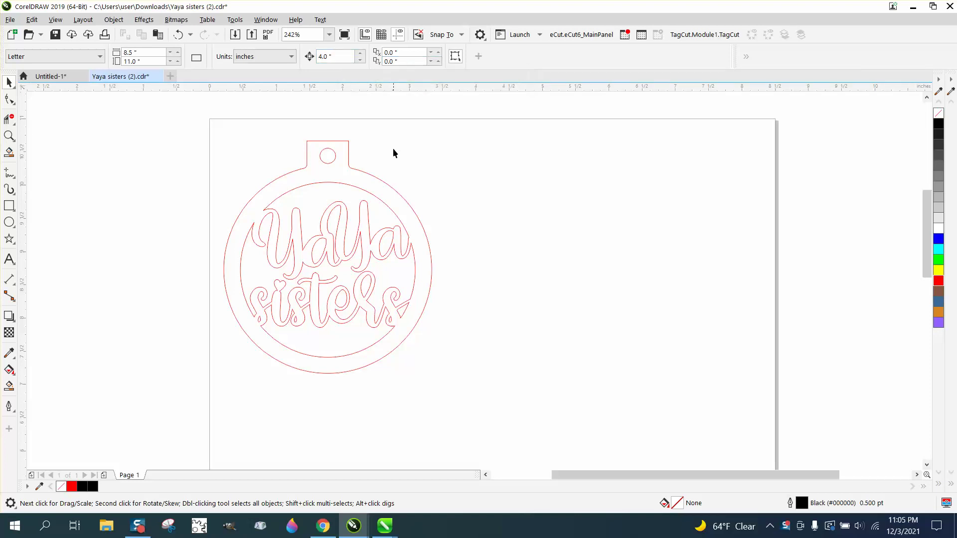
Select all 14 ornament pieces and Smart Fill the enclosed shape with black.
click(381, 179)
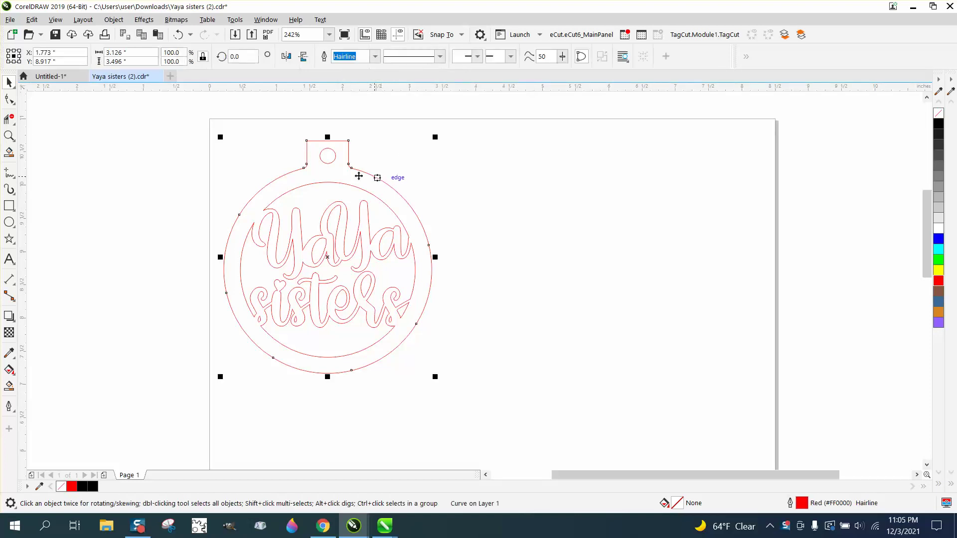
drag(189, 113, 486, 357)
drag(509, 399, 509, 399)
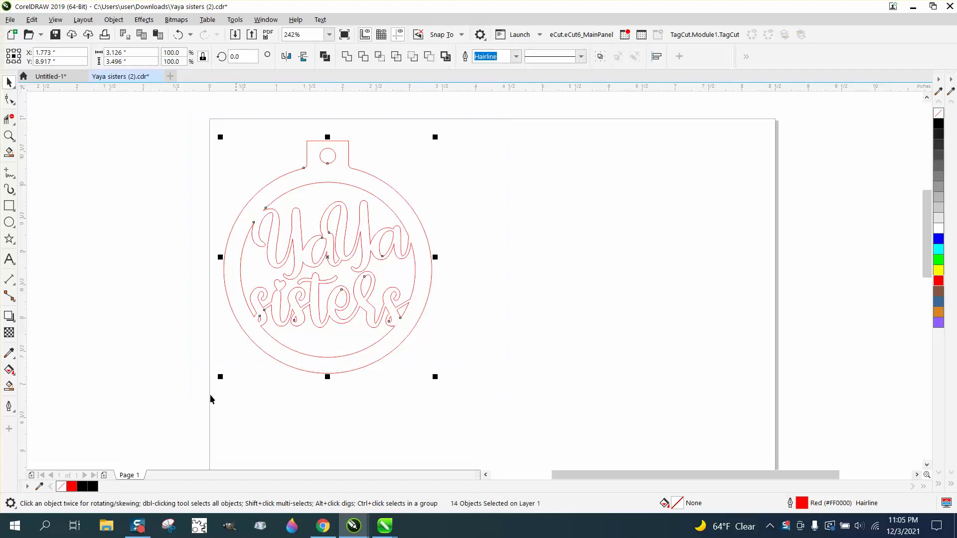
click(9, 385)
click(277, 360)
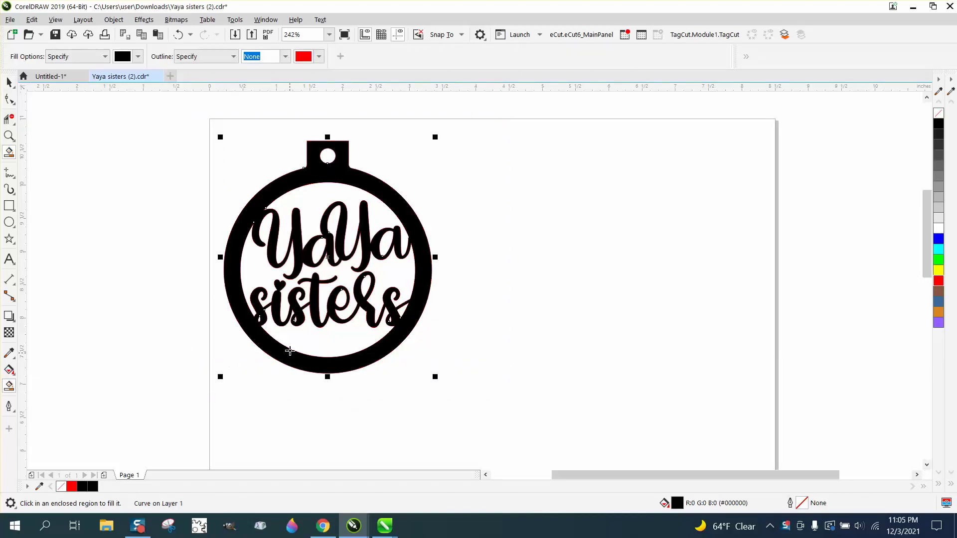
click(9, 82)
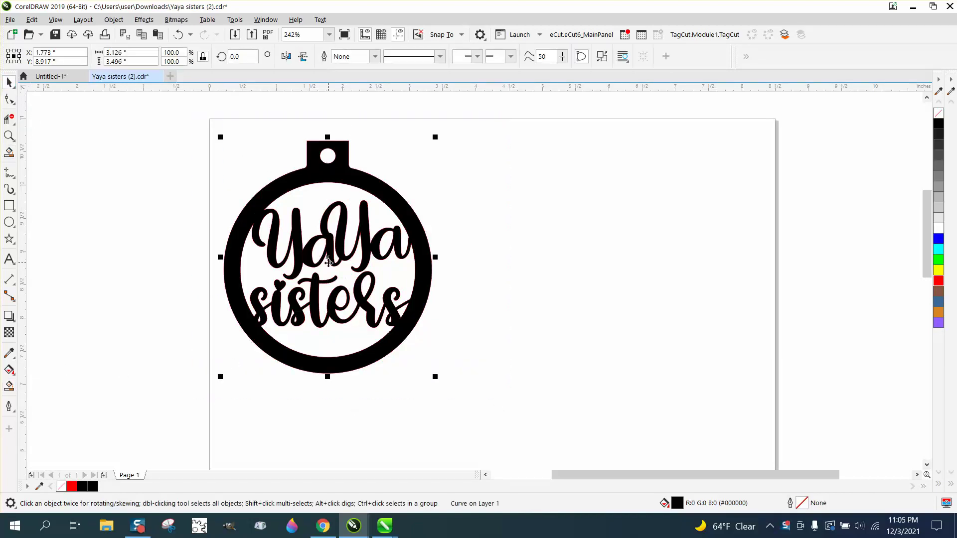
Move the filled copy right and give it no fill with a red Hairline outline.
drag(314, 281, 507, 288)
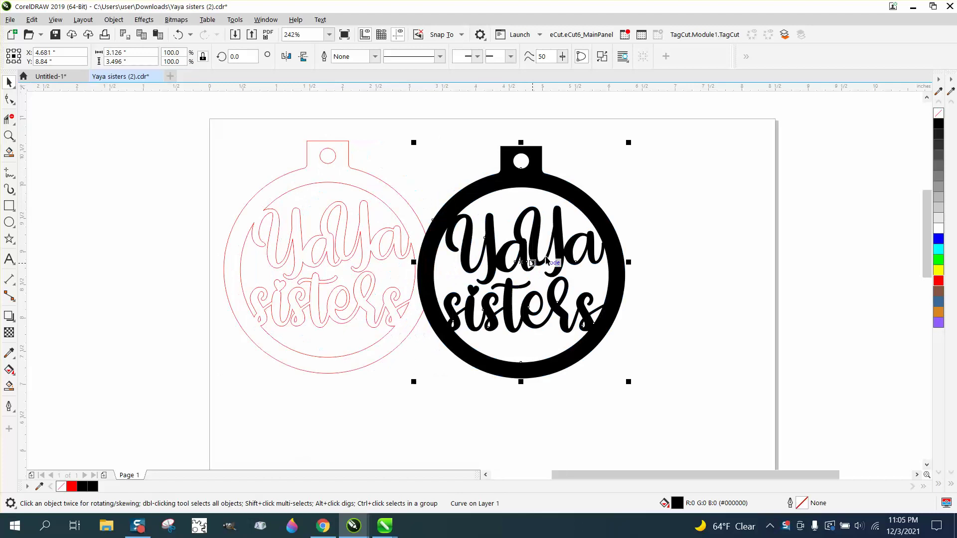
click(938, 114)
right_click(940, 282)
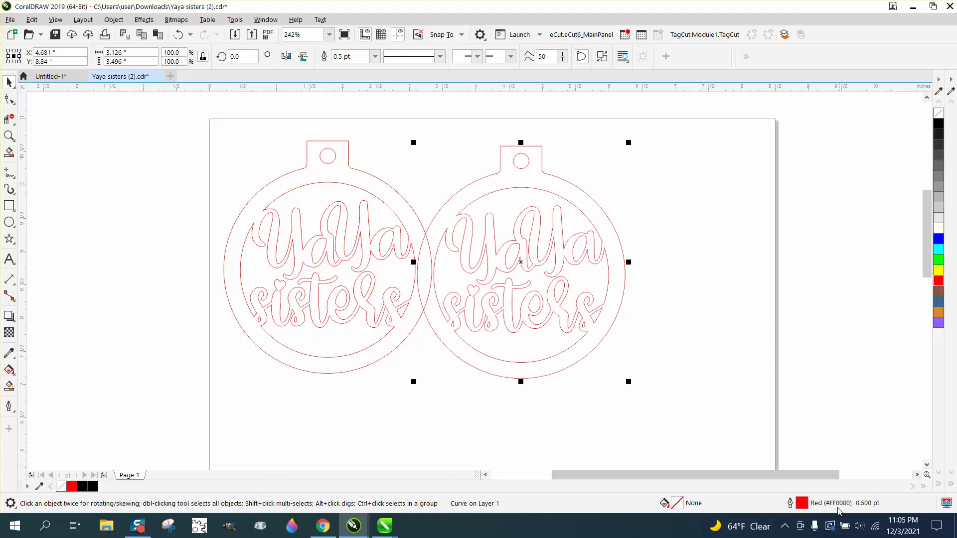
click(375, 56)
click(354, 77)
Delete the original ornament and move the hairline copy to the page's top-left.
drag(221, 100, 446, 383)
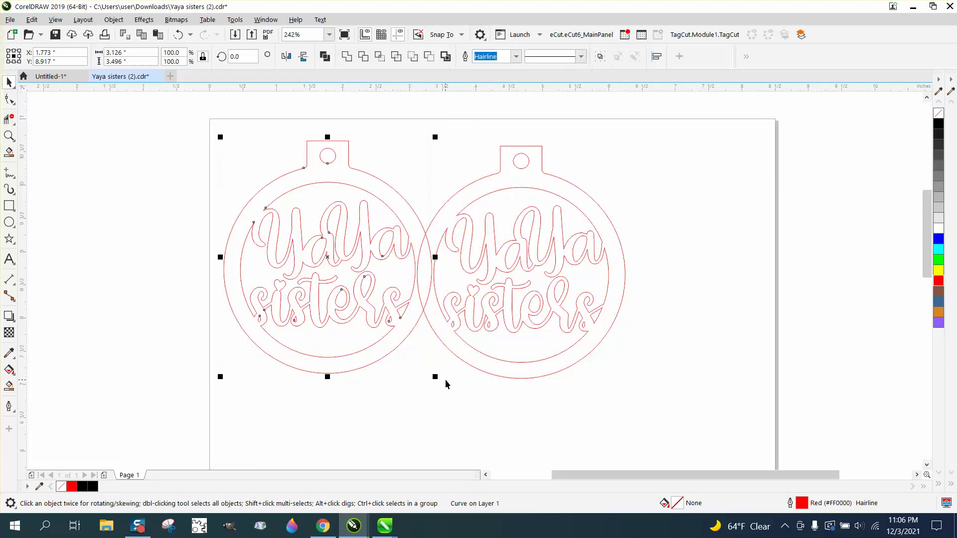
key(Delete)
drag(502, 274, 374, 282)
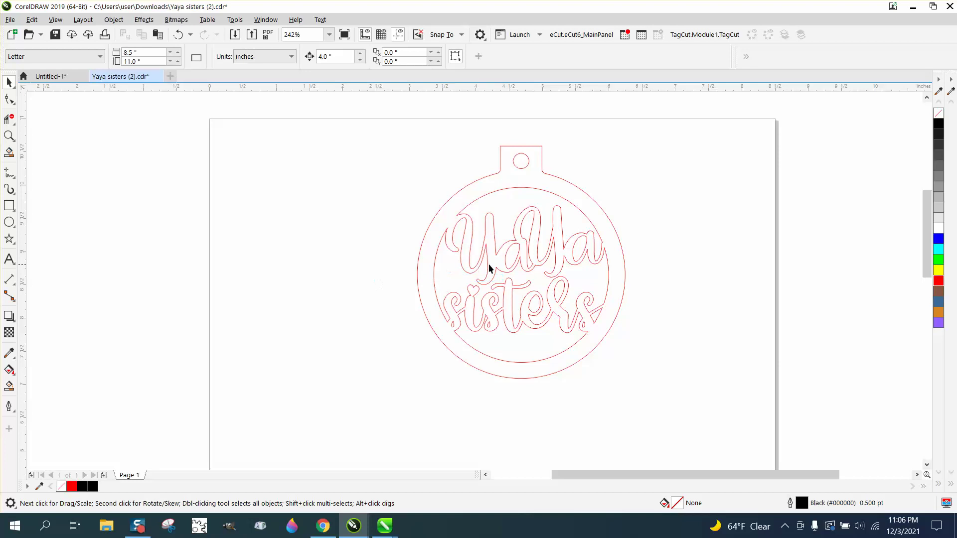
drag(489, 269, 289, 247)
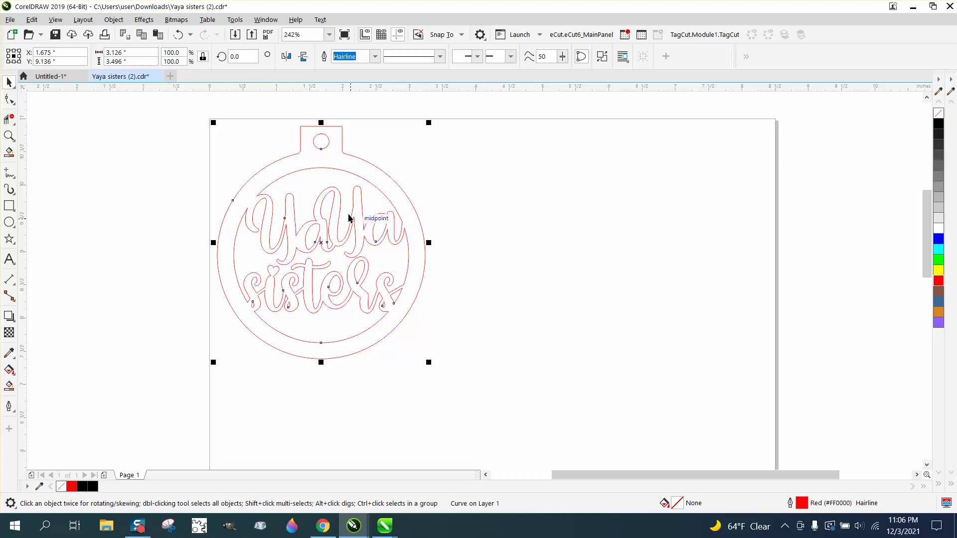
Show the Objects docker and break the ornament apart into 14 separate curves.
click(266, 22)
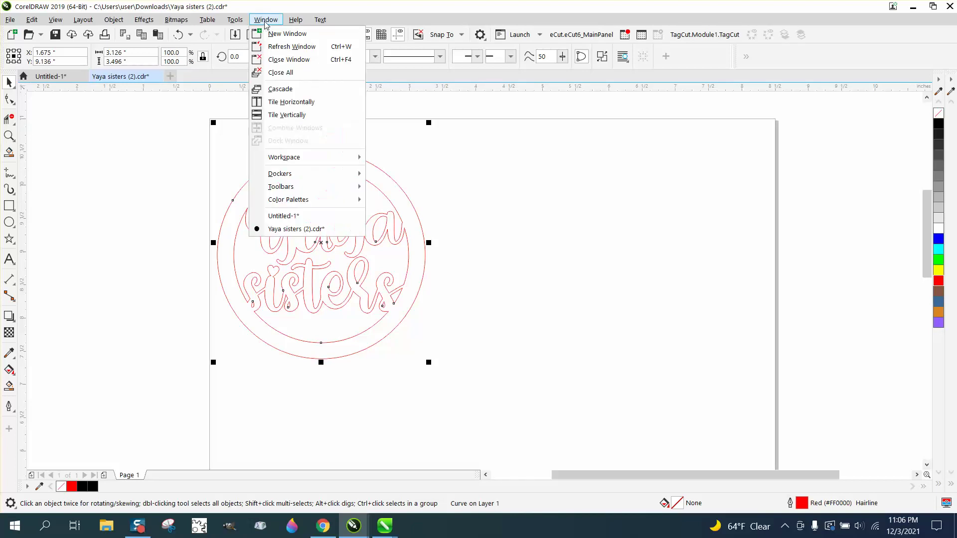
mouse_move(285, 173)
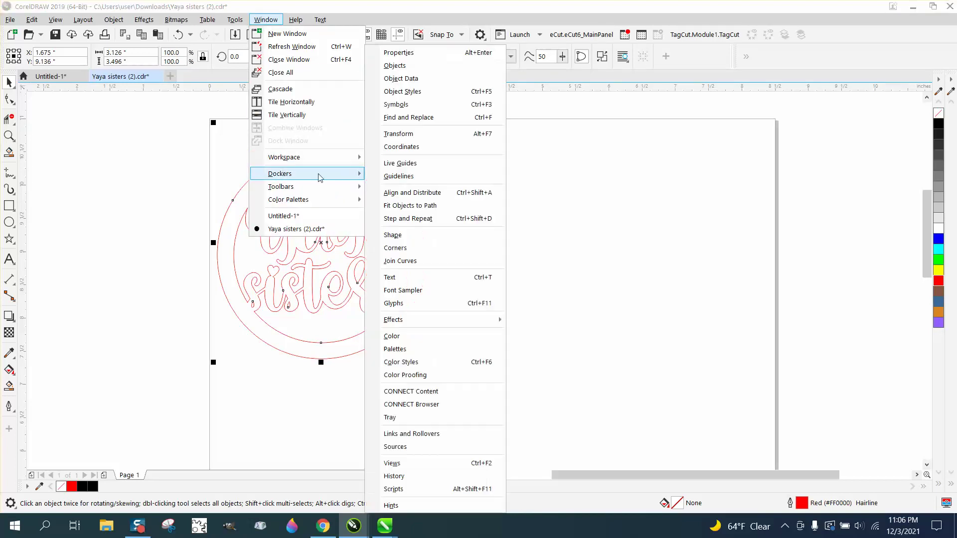
click(417, 70)
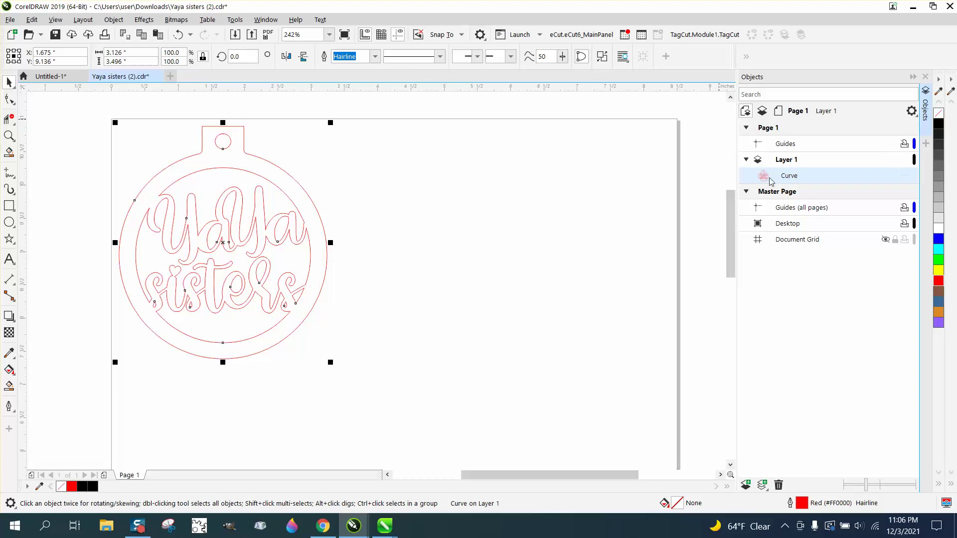
click(114, 20)
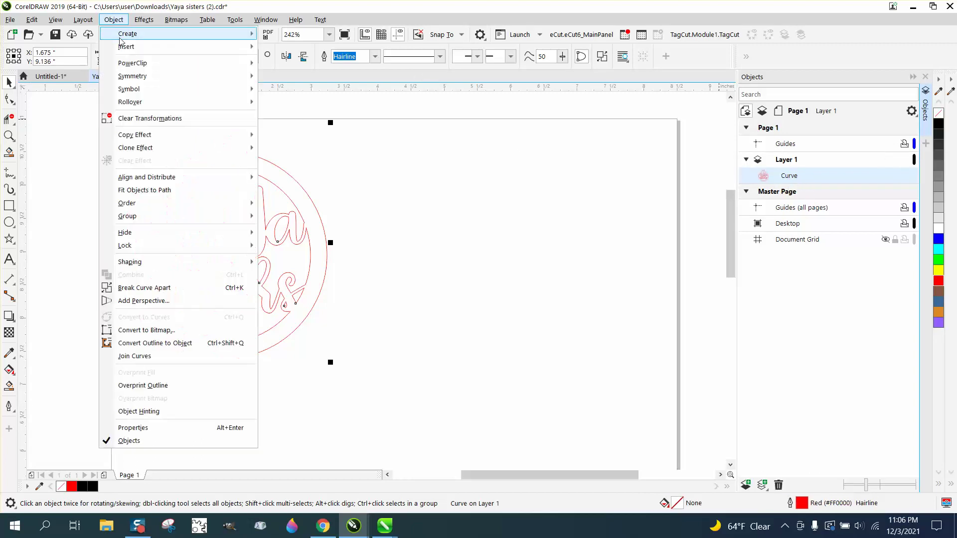
click(171, 288)
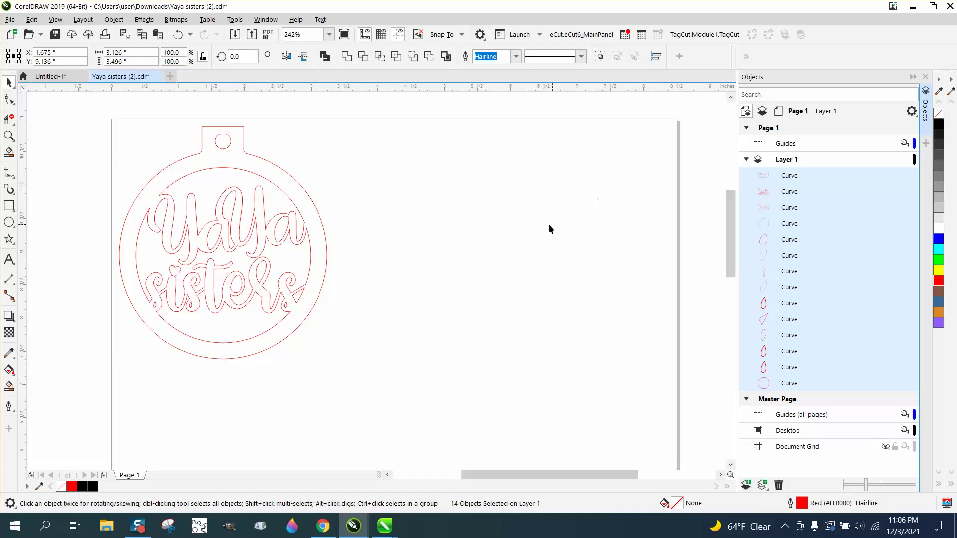
Select only the outer ornament outline and nudge it 4 inches right.
click(325, 229)
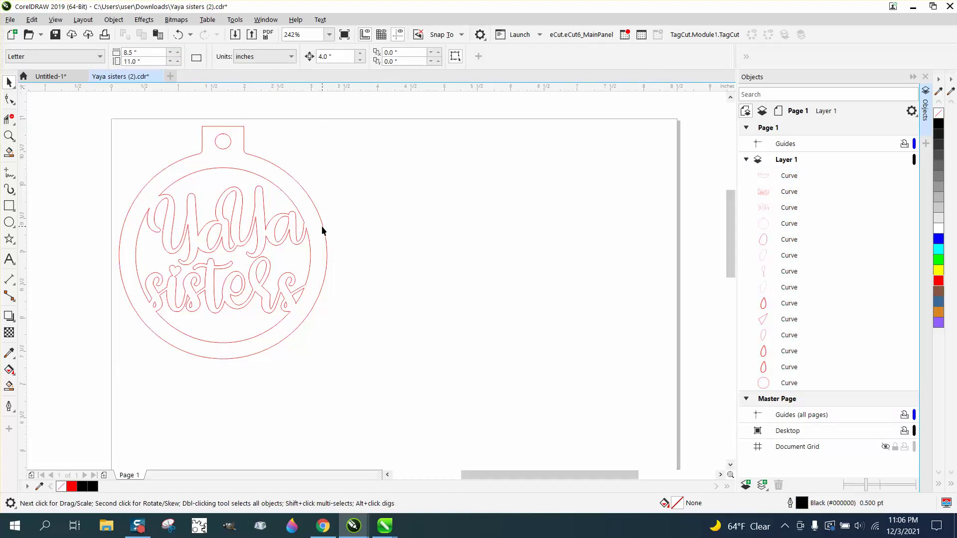
click(324, 225)
key(Right)
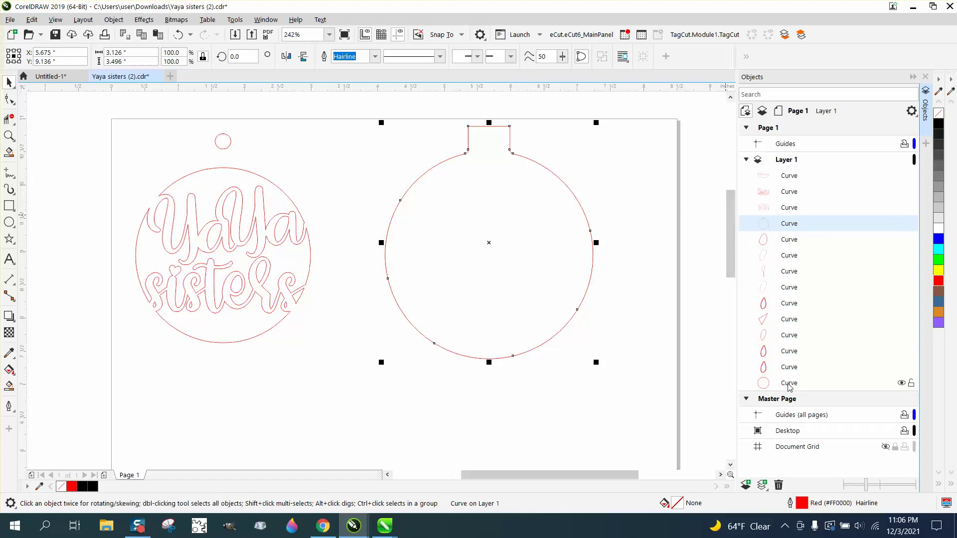
Check each Curve row in the Objects docker, then drag the outer outline's row to the top of Layer 1.
click(770, 383)
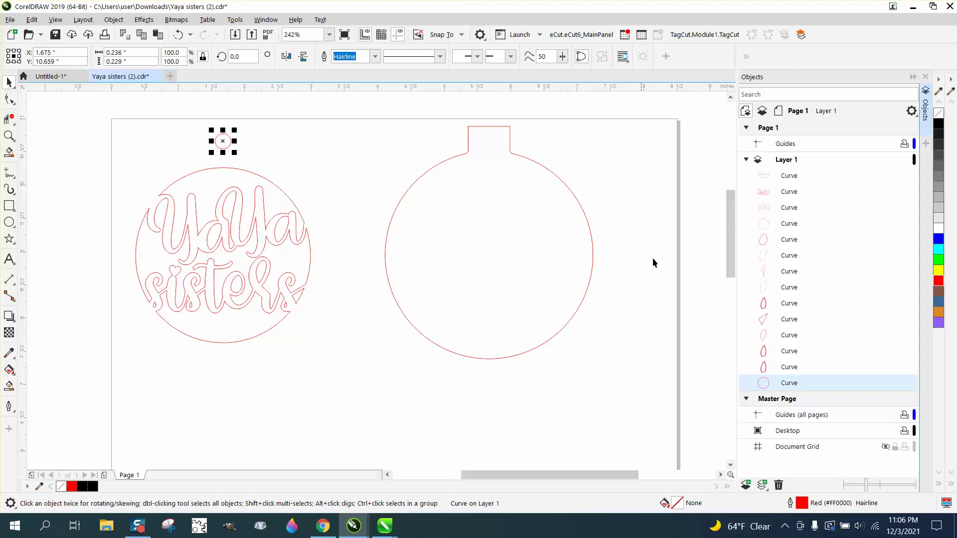
click(785, 368)
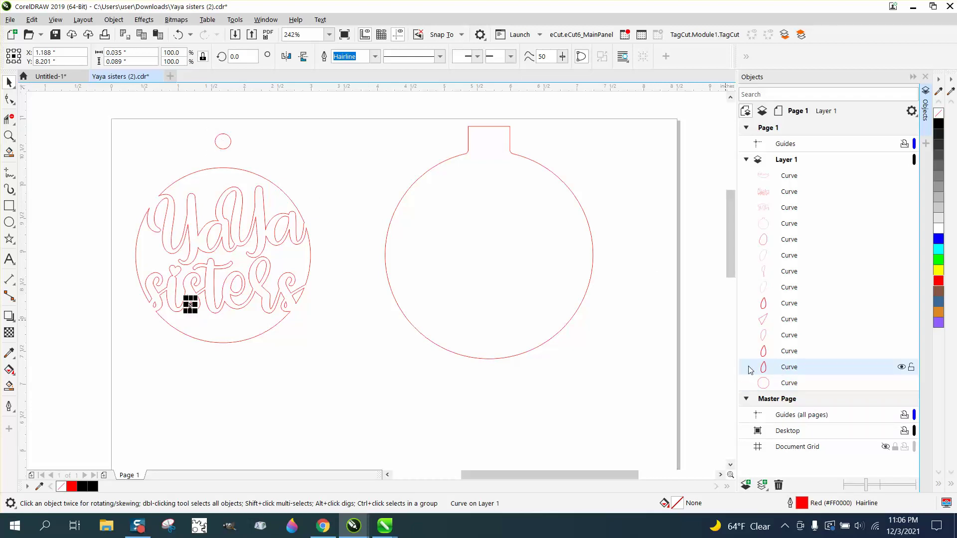
click(790, 351)
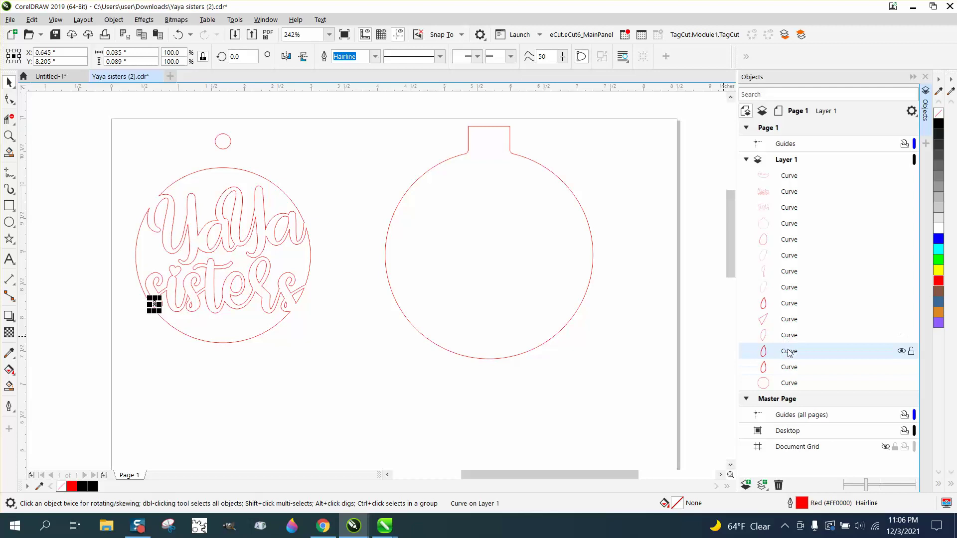
click(790, 336)
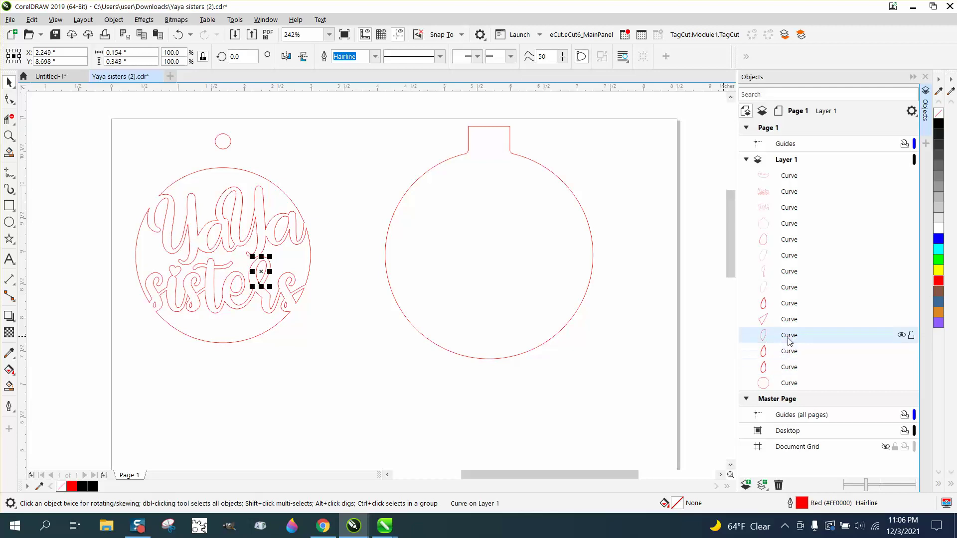
click(789, 323)
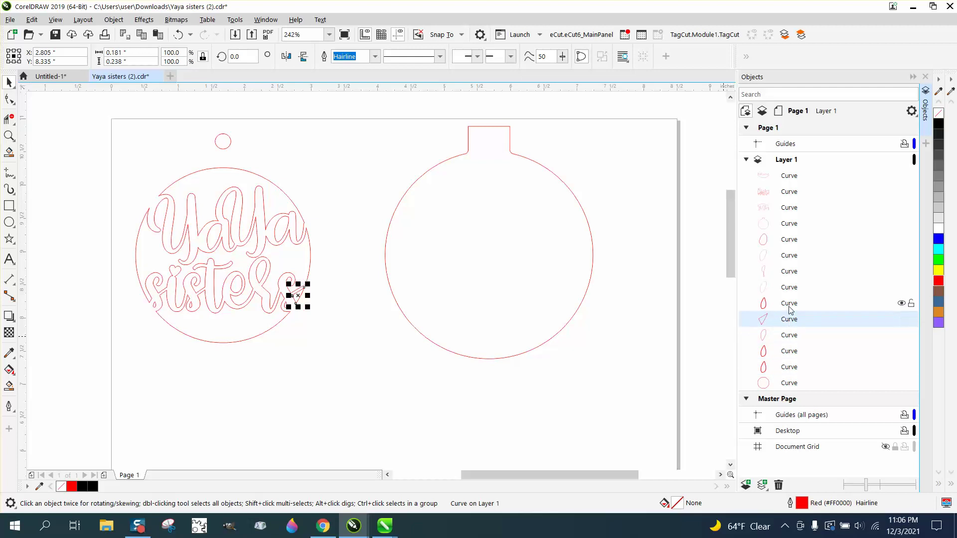
click(790, 307)
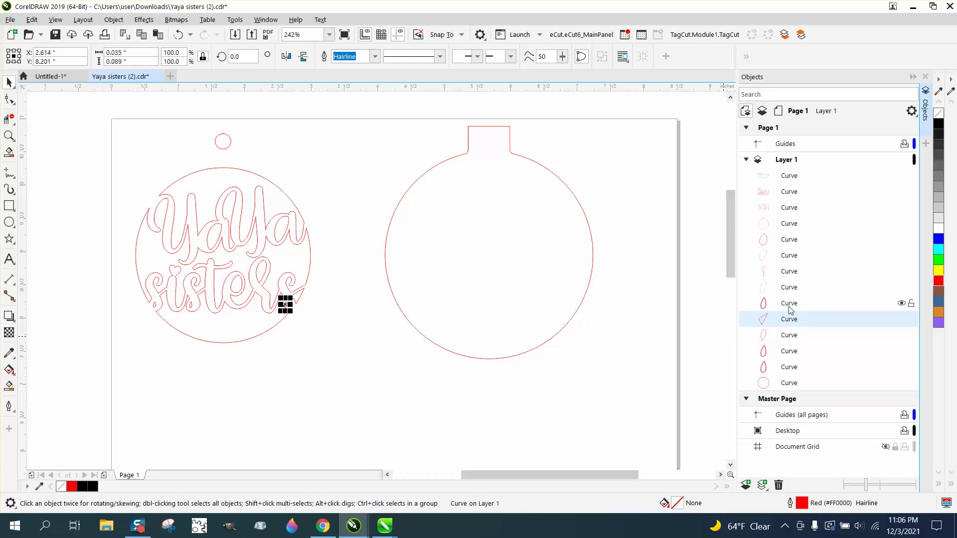
click(790, 274)
click(593, 251)
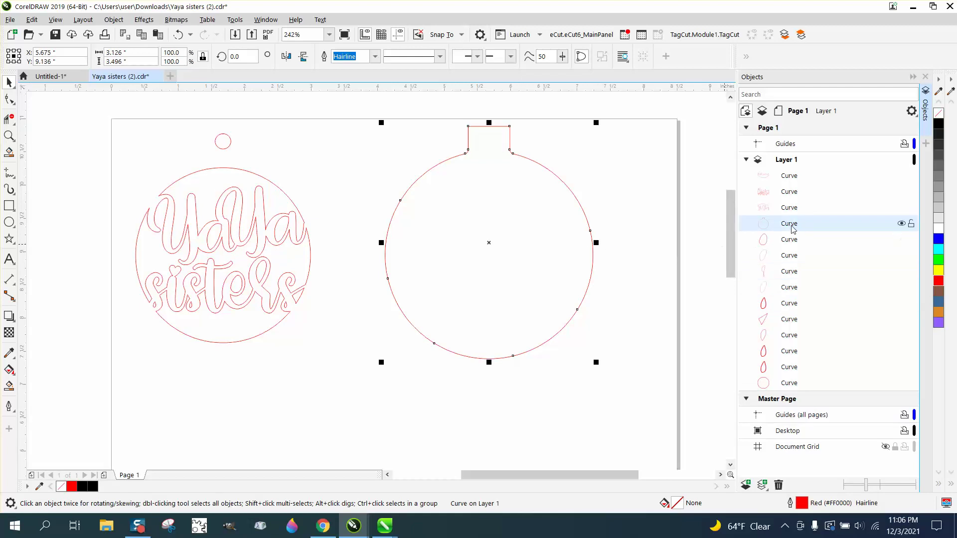
drag(793, 226, 787, 177)
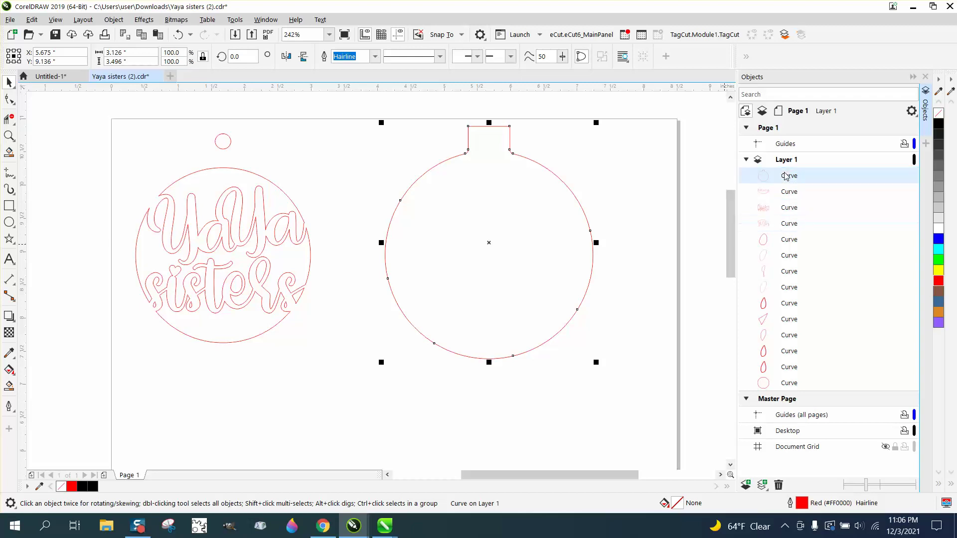
click(641, 230)
Reselect the top Curve and move the outline 4 inches left, back around the Yaya sisters circle.
click(744, 181)
key(ctrl+z)
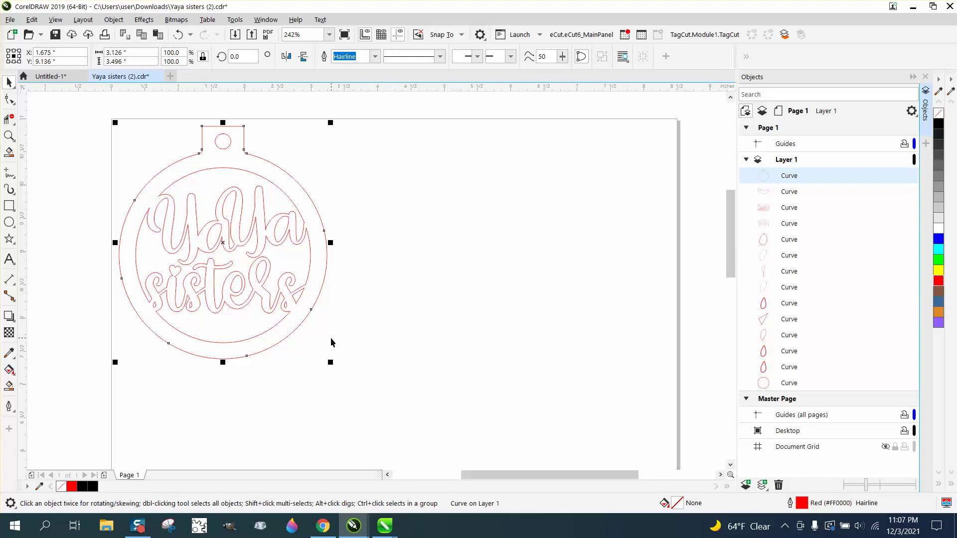
click(9, 136)
drag(95, 137, 442, 358)
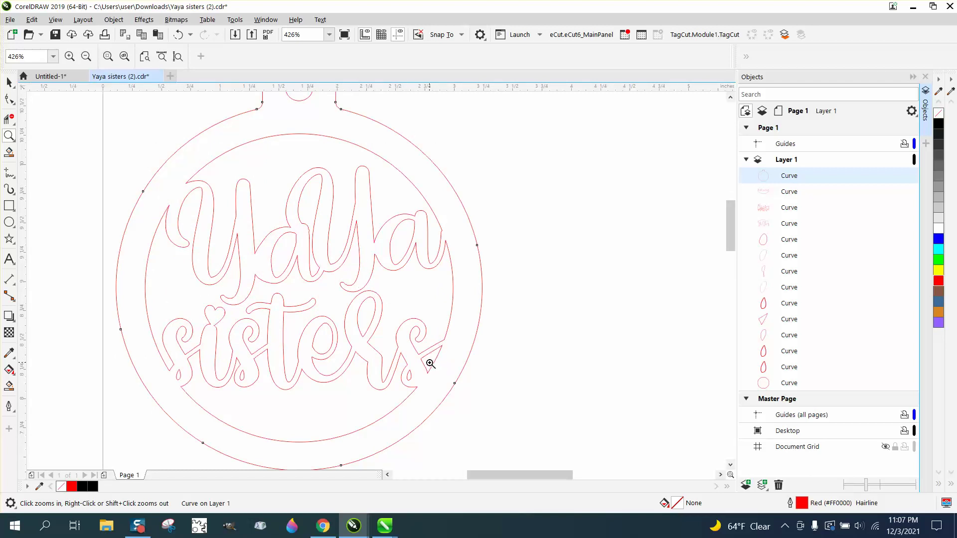
click(8, 83)
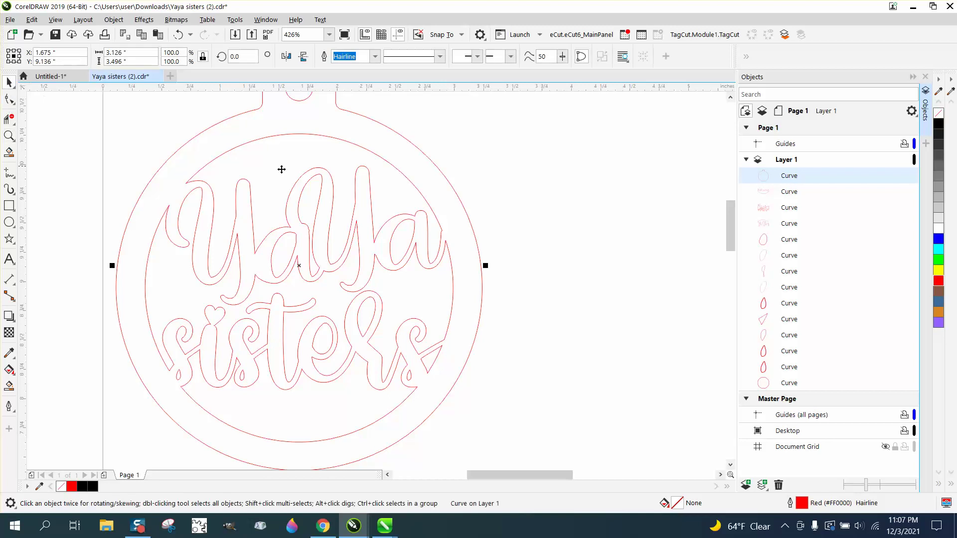
scroll(343, 207, down, 4)
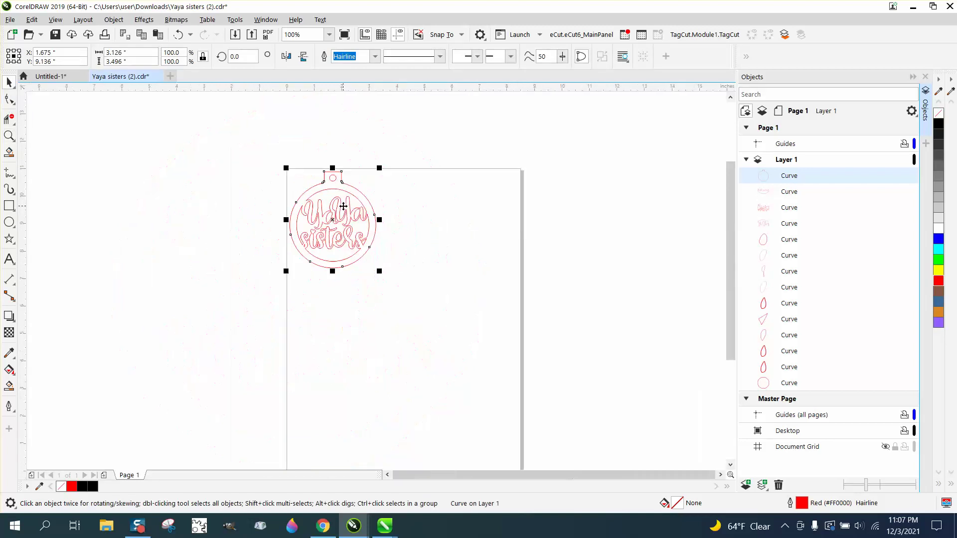
click(7, 140)
drag(284, 185, 444, 286)
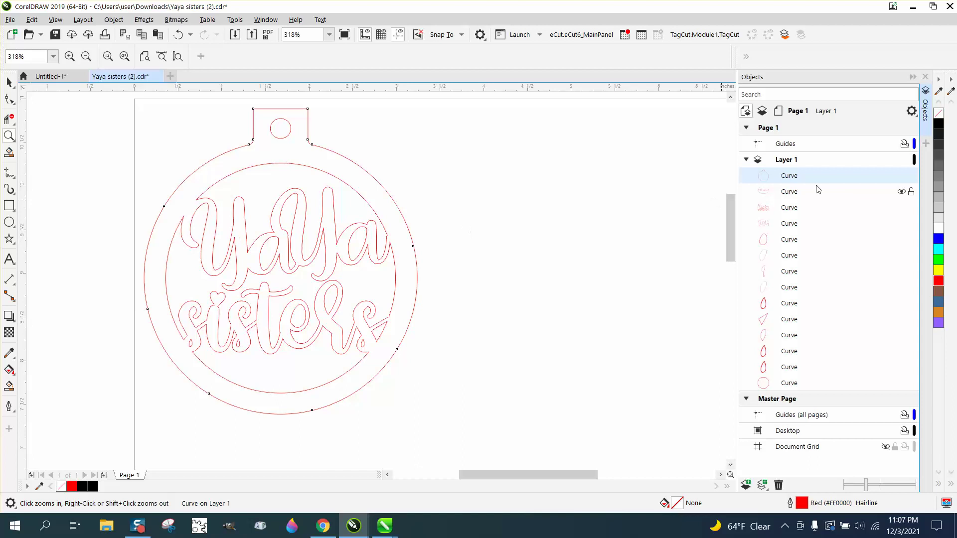
click(9, 82)
click(465, 160)
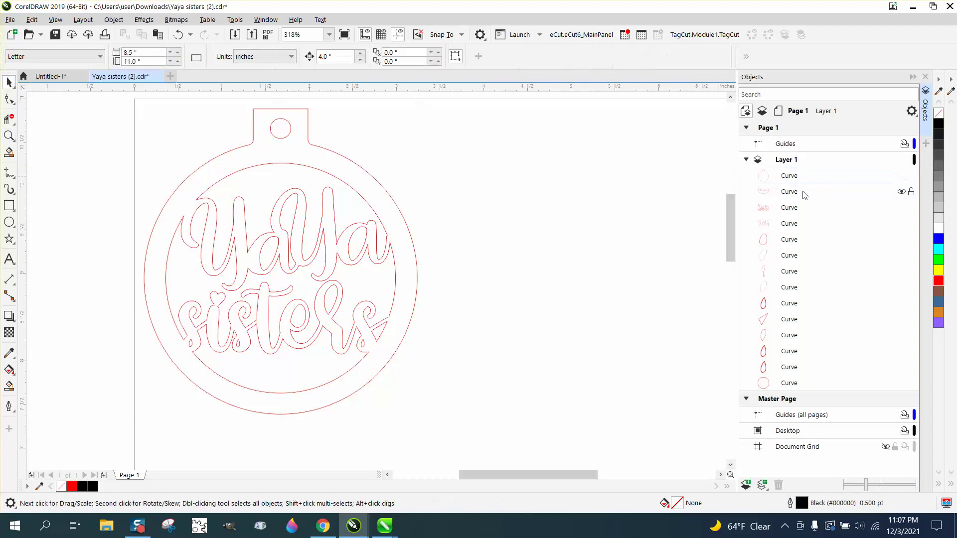
click(786, 195)
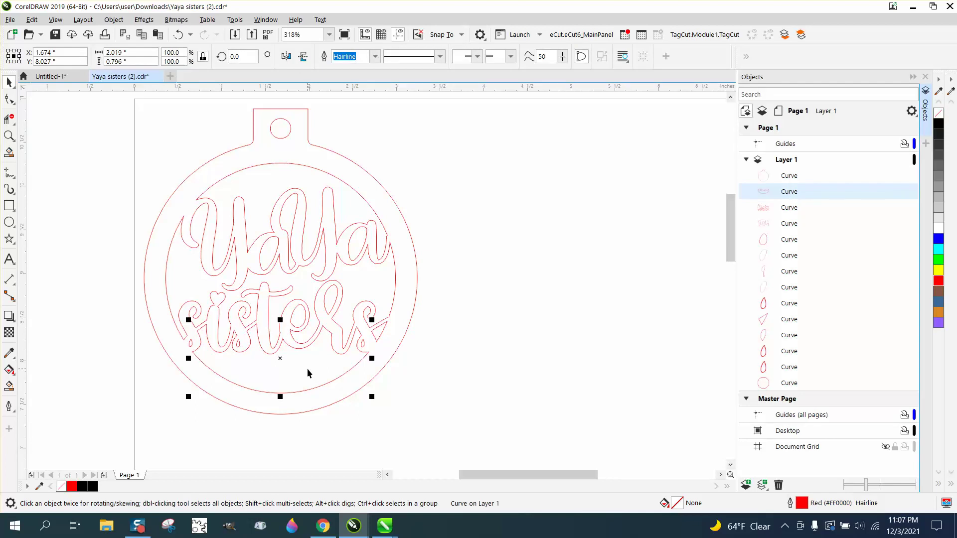
click(788, 212)
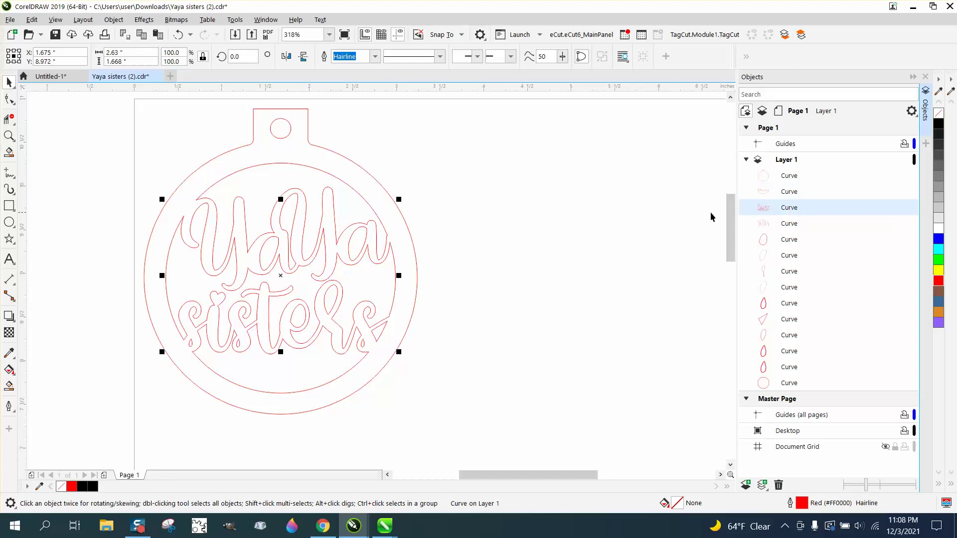
click(783, 226)
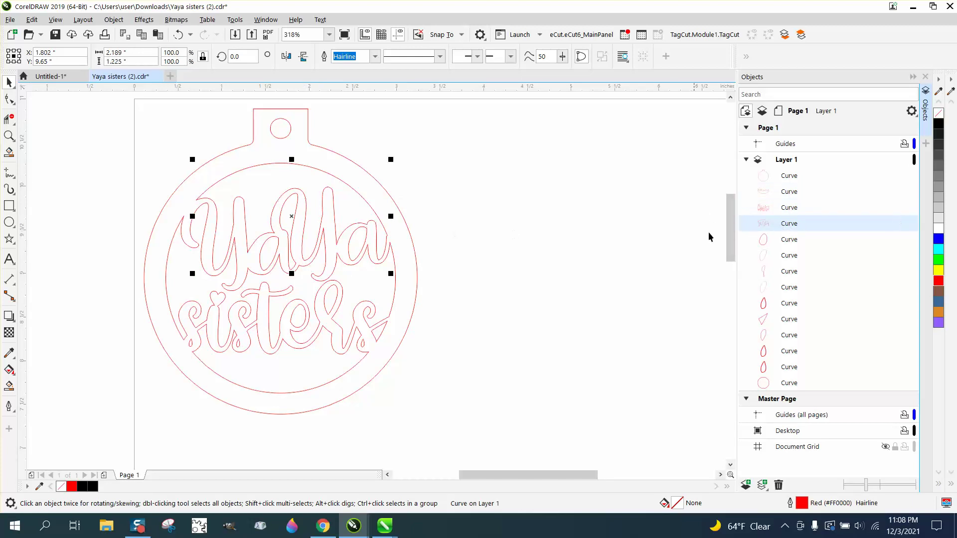
click(796, 243)
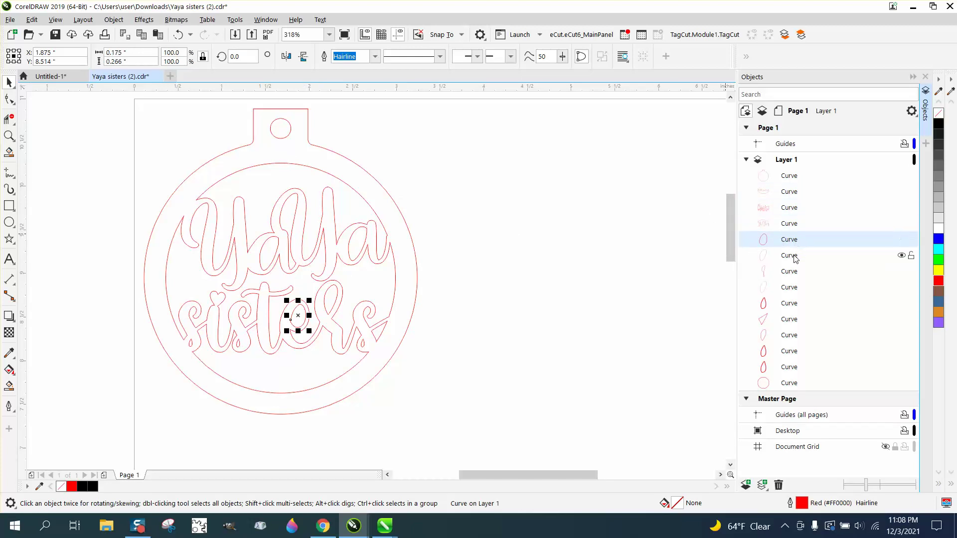
click(795, 261)
click(794, 271)
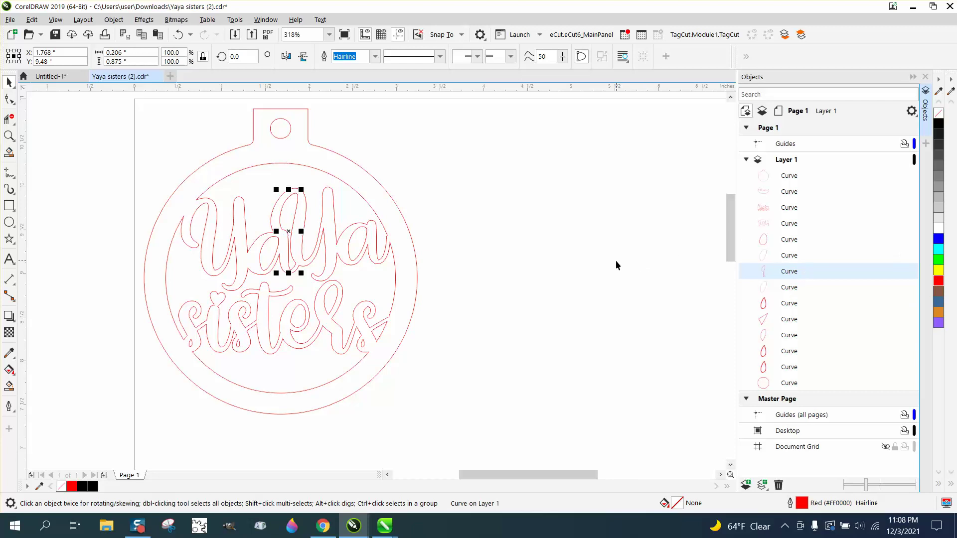
click(789, 176)
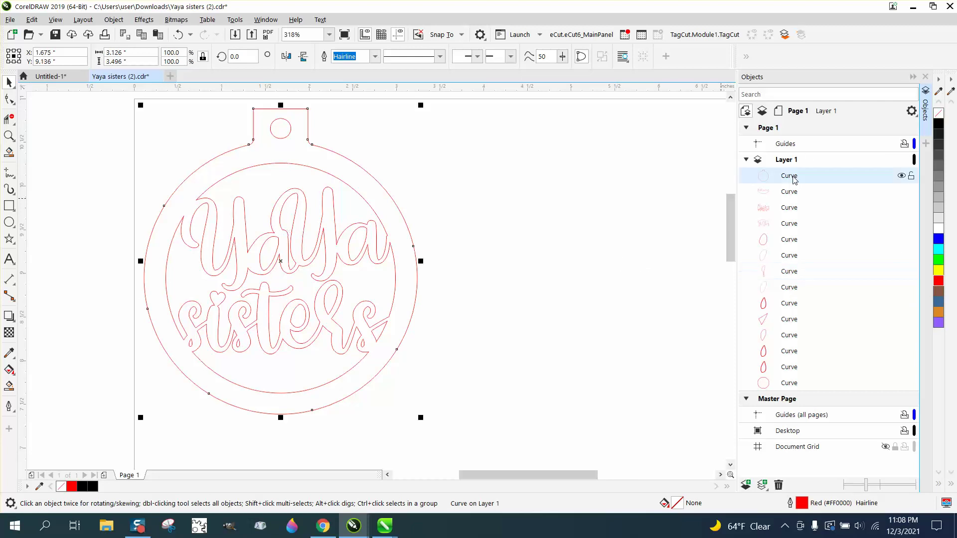